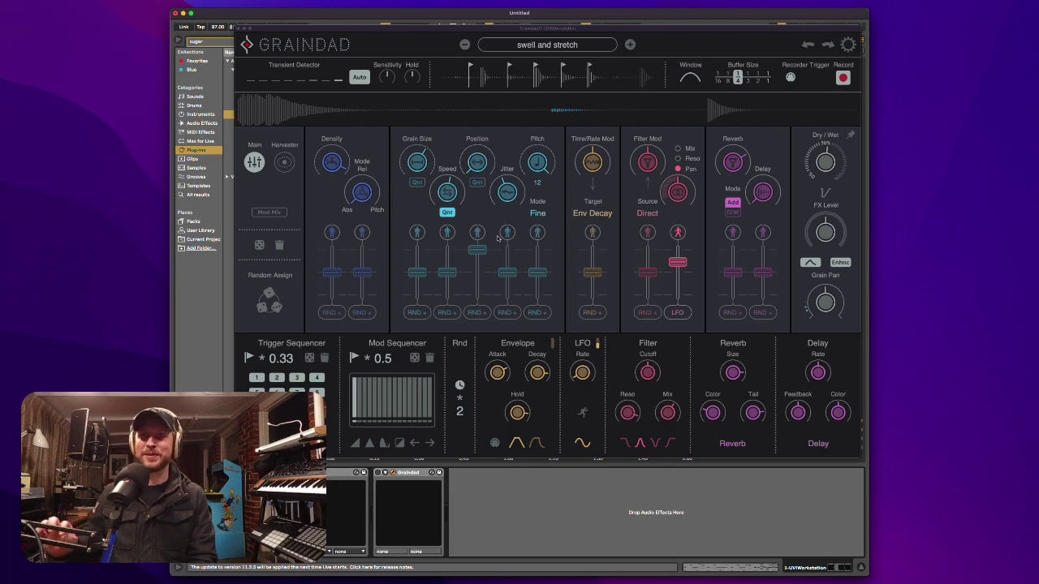
Move the Graindad window aside to reveal the arrangement, and place it back over the Live set
left_click_drag(520, 28, 941, 22)
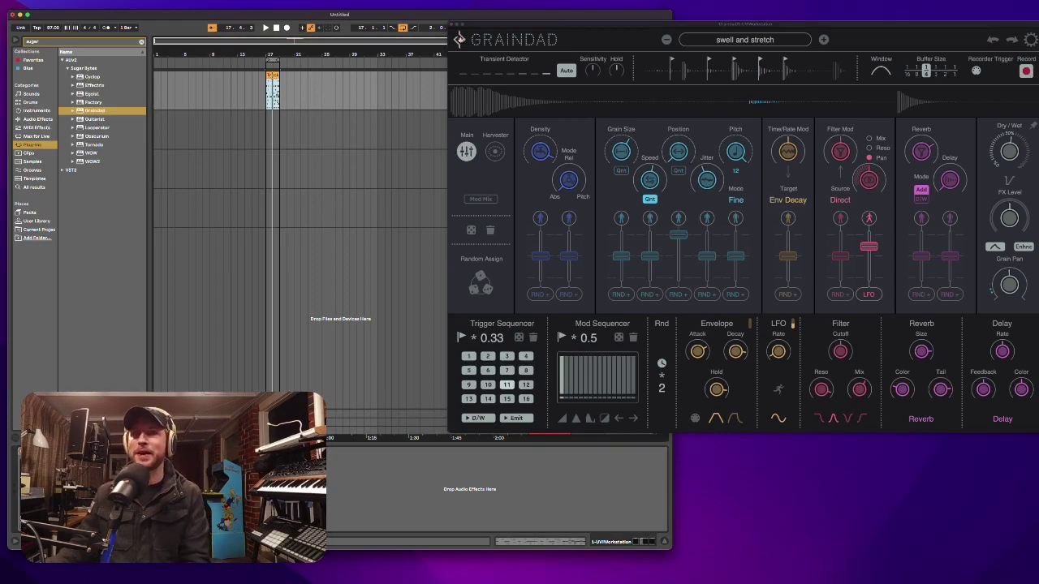
left_click_drag(562, 27, 243, 59)
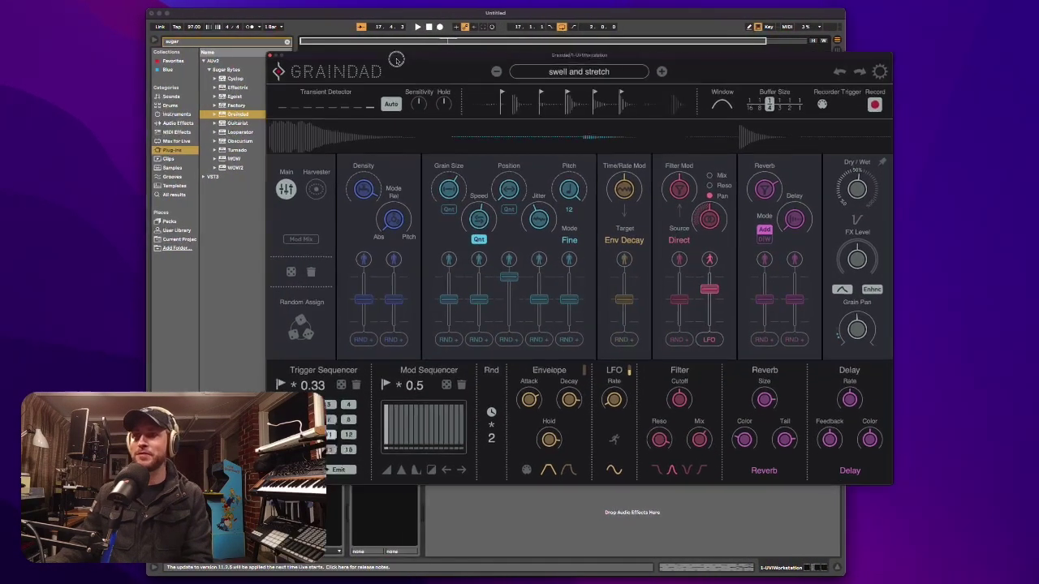
left_click_drag(397, 59, 604, 54)
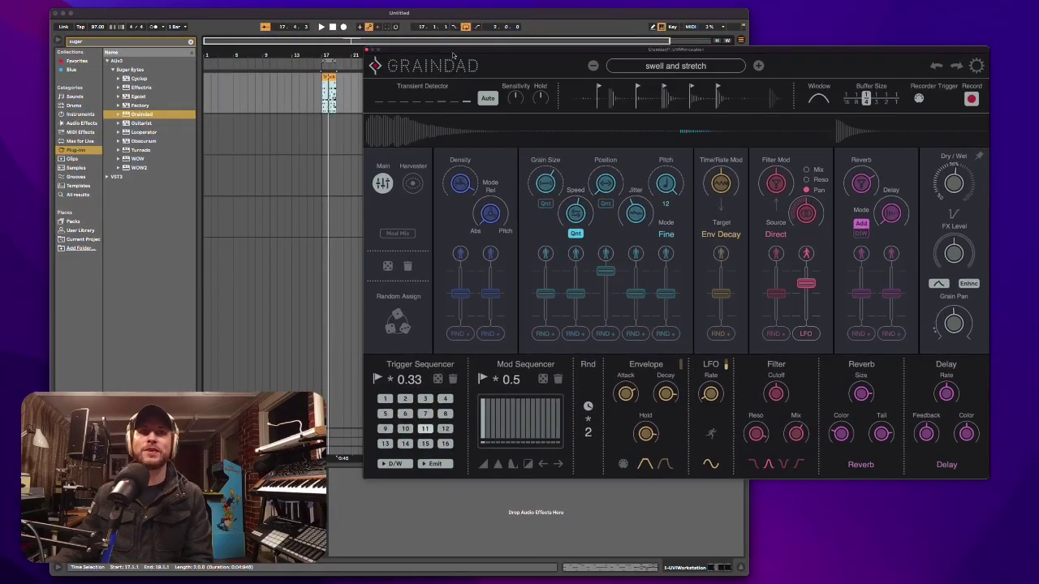
left_click_drag(453, 54, 332, 40)
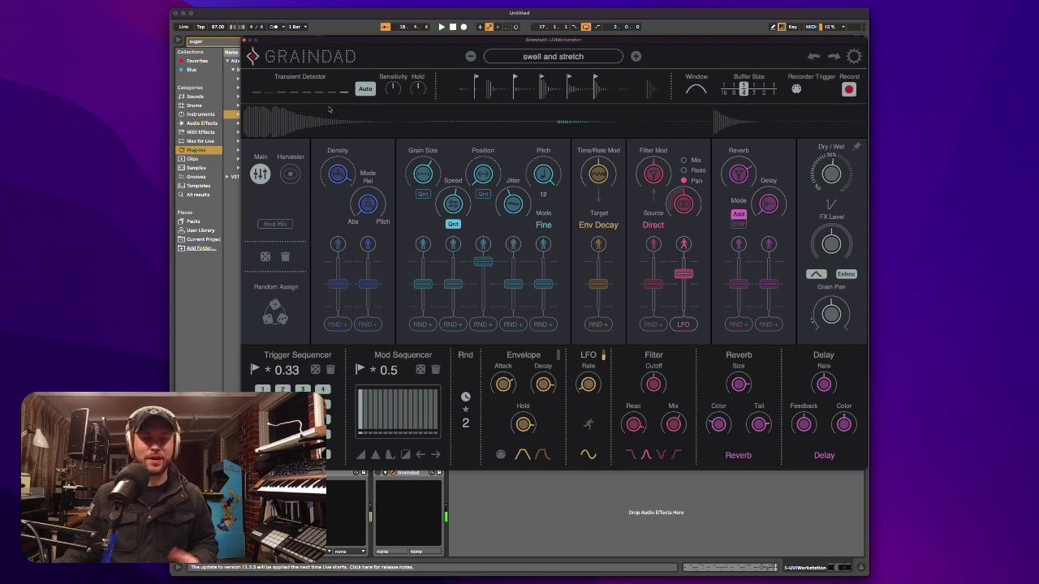
Turn on the Graindad device and step forward through its presets to Auto Pilot
left_click(378, 477)
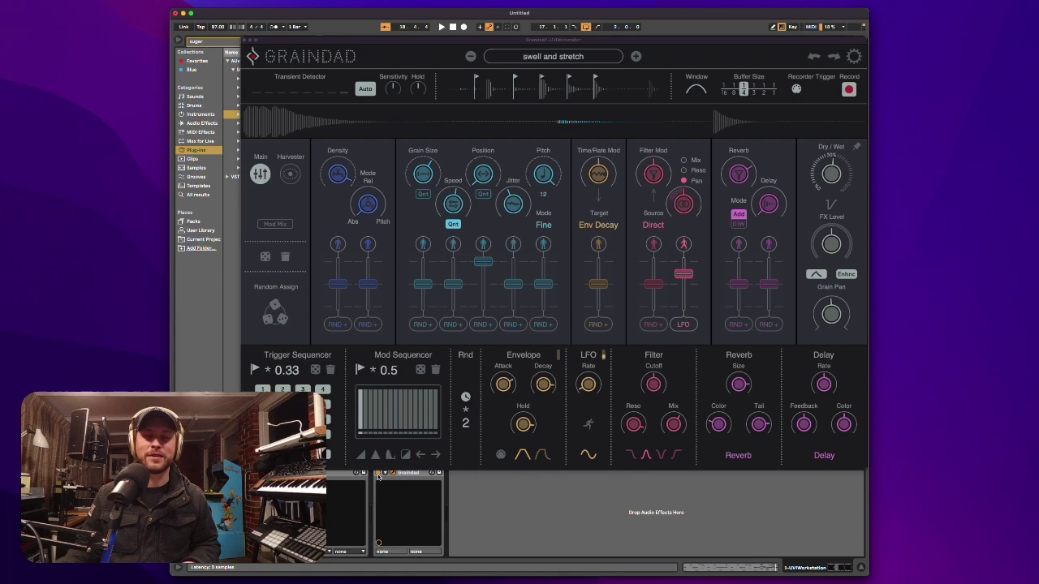
key("space")
left_click(635, 56)
left_click(636, 56)
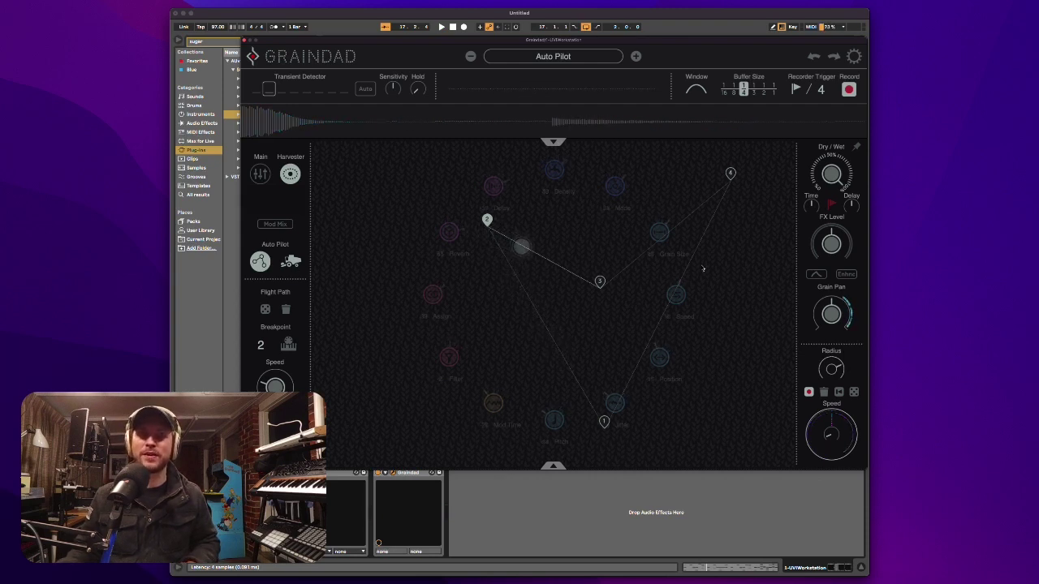
Reshape the Auto Pilot flight path by moving breakpoints 3 and 4 and adding breakpoints 5, 6 and 7
left_click(661, 303)
left_click_drag(729, 179, 564, 186)
left_click_drag(599, 281, 573, 282)
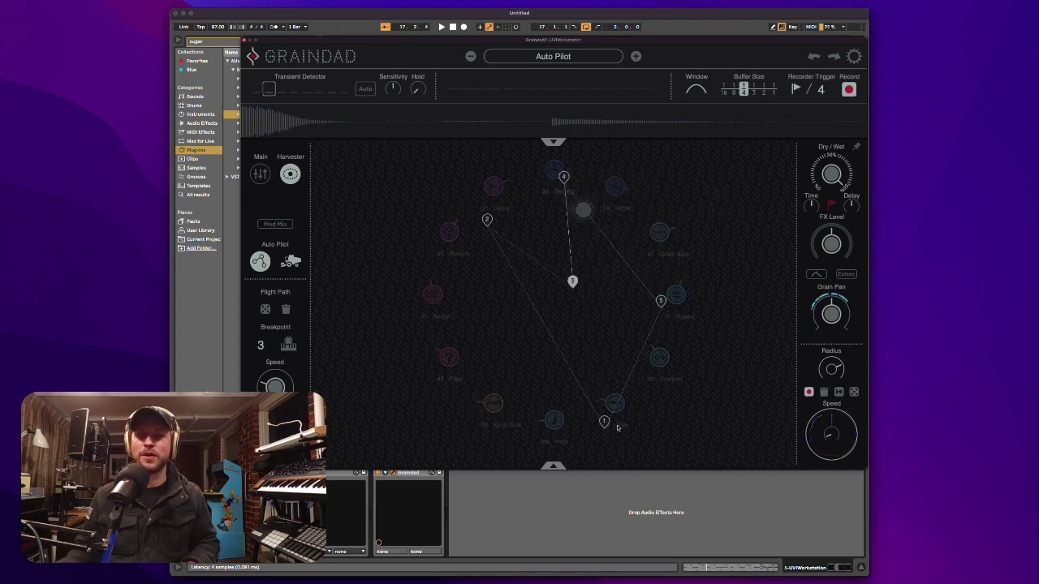
left_click(457, 298)
left_click(613, 354)
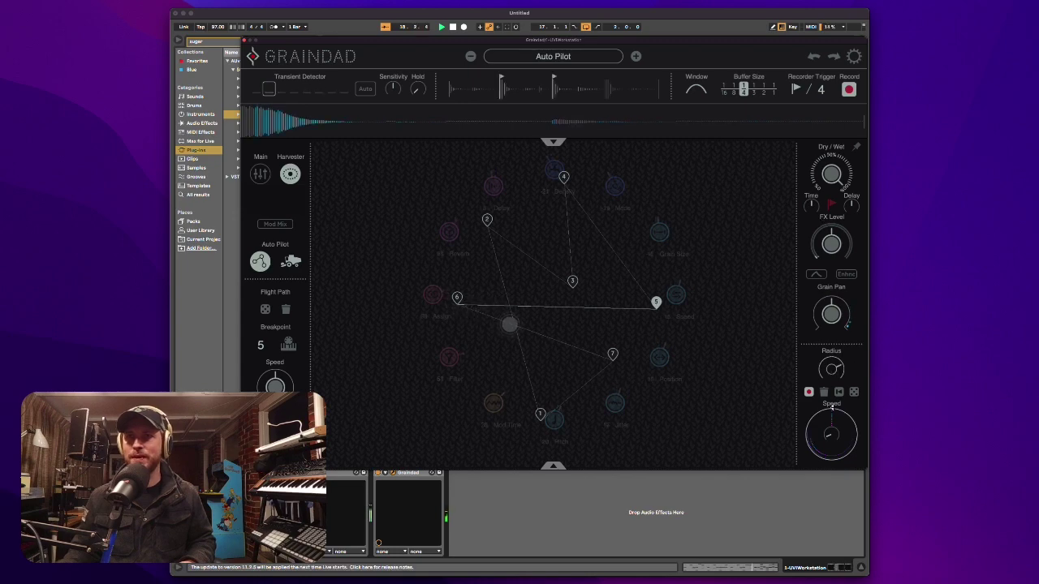
Audition the presets Beat Synthetisierer II and Beat Synthetisierer, and load Clocked Init
left_click(635, 56)
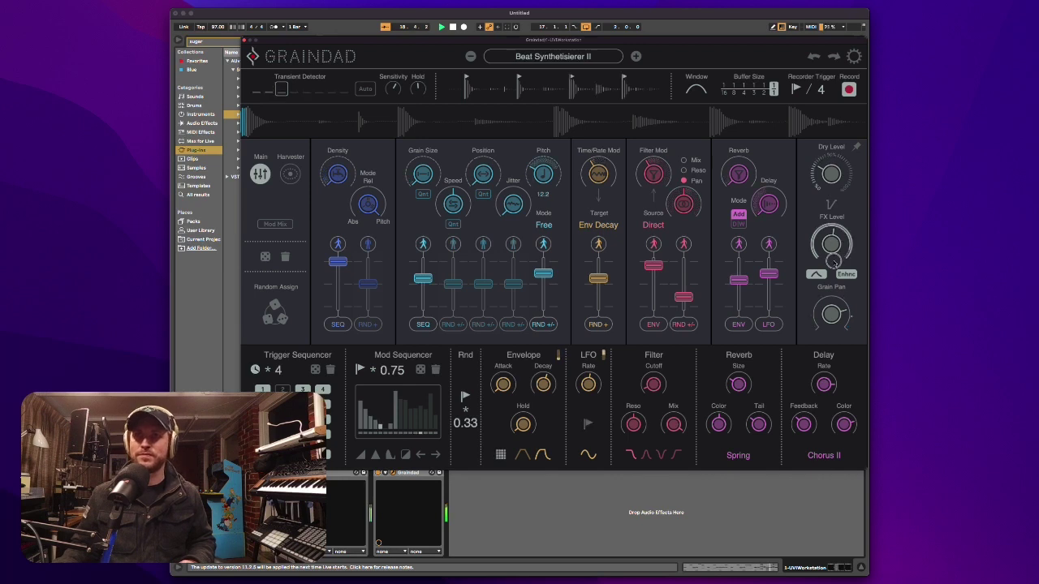
left_click(635, 56)
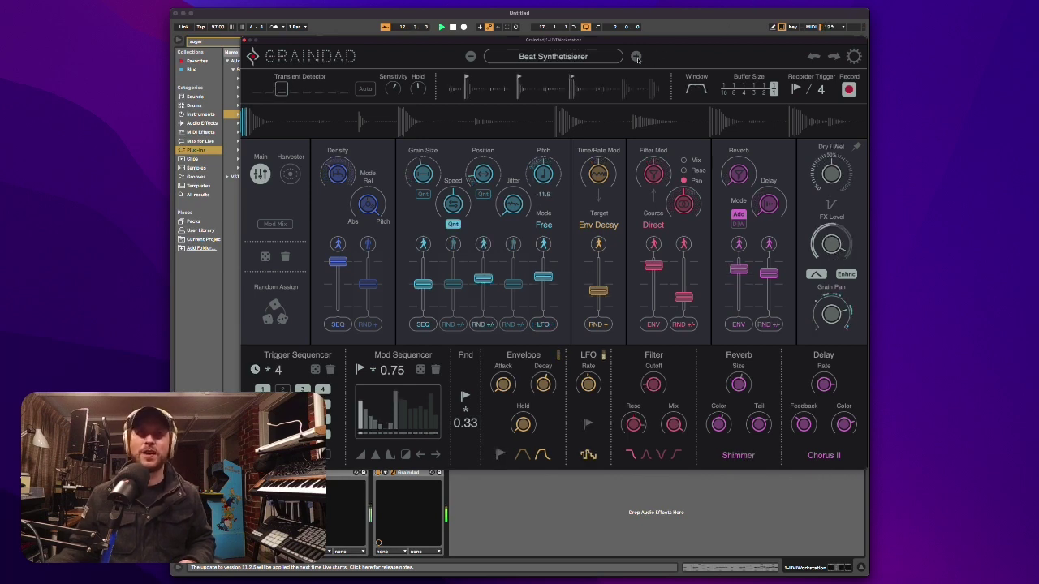
left_click(635, 56)
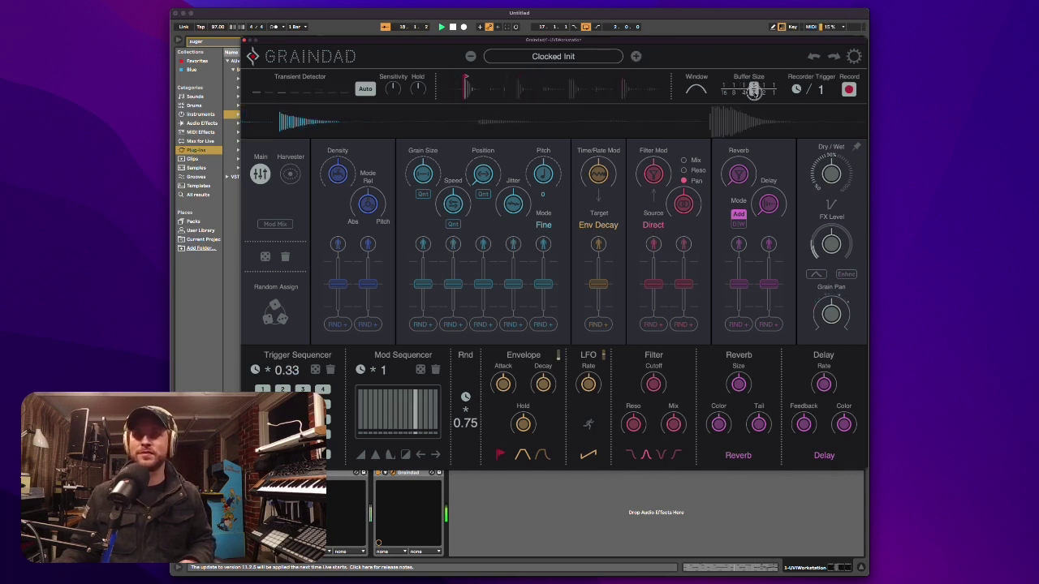
Try the buffer sizes 1/2, 1/16 and 1/8 during playback, finishing on 1/4
left_click(764, 88)
left_click(725, 89)
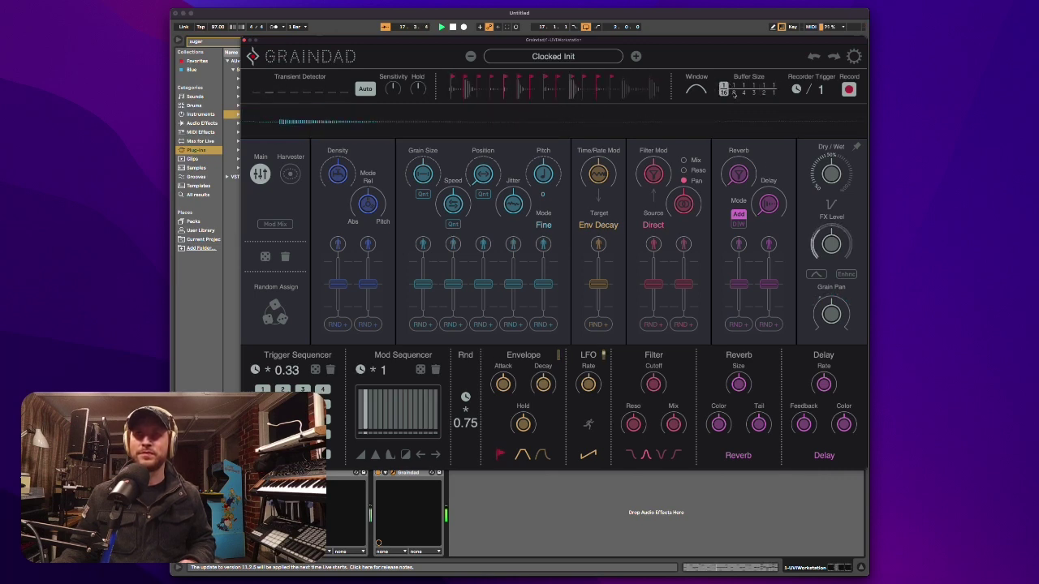
left_click(735, 91)
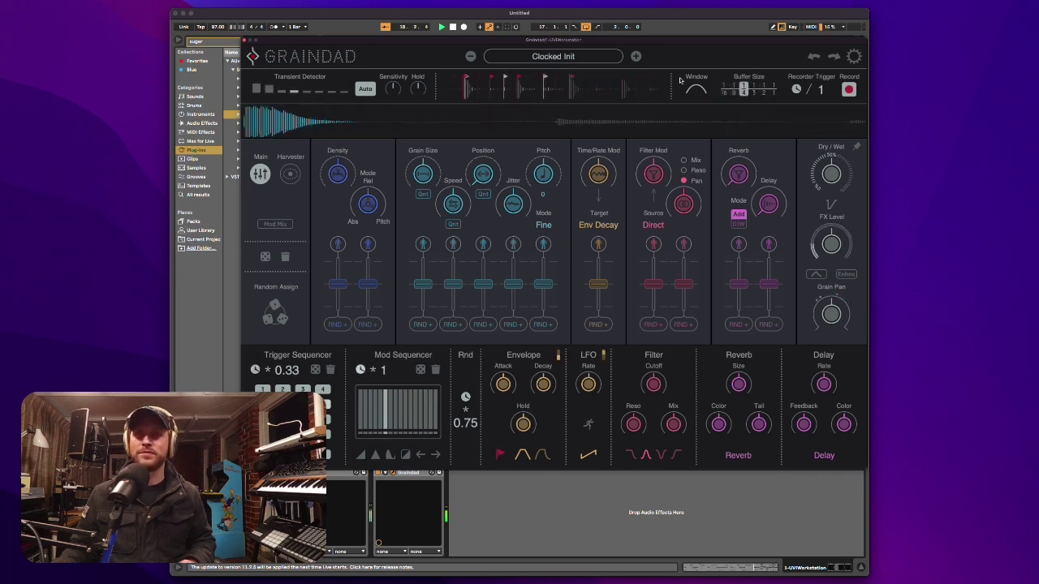
Load the Orbiter Included preset and compare its Main and Harvester pages, ending on Harvester
left_click(637, 56)
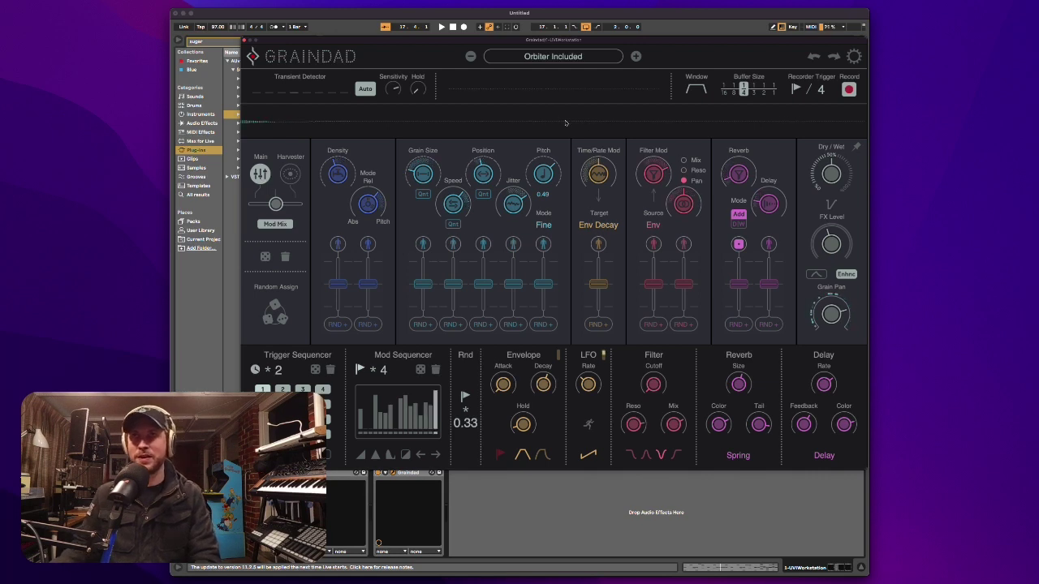
left_click(290, 175)
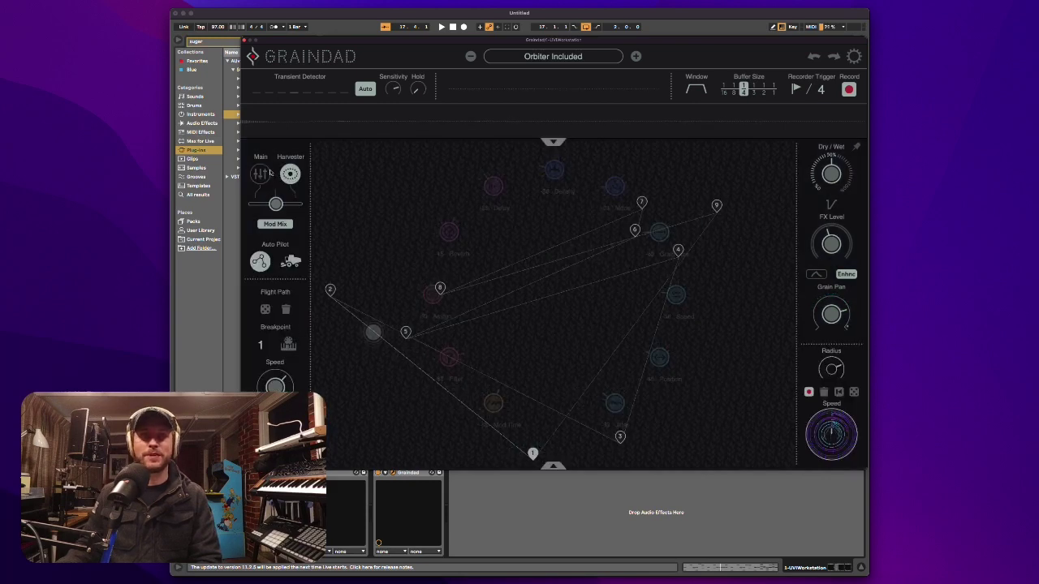
left_click(260, 173)
left_click(289, 174)
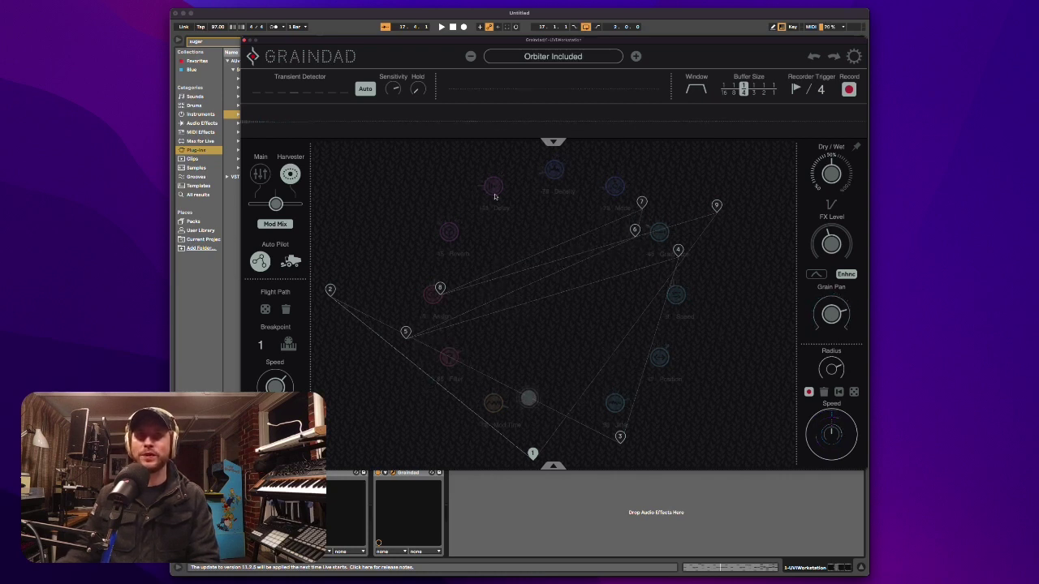
Add breakpoints 10, 11 and 12 to the flight path, placing the last one near Density
left_click(605, 322)
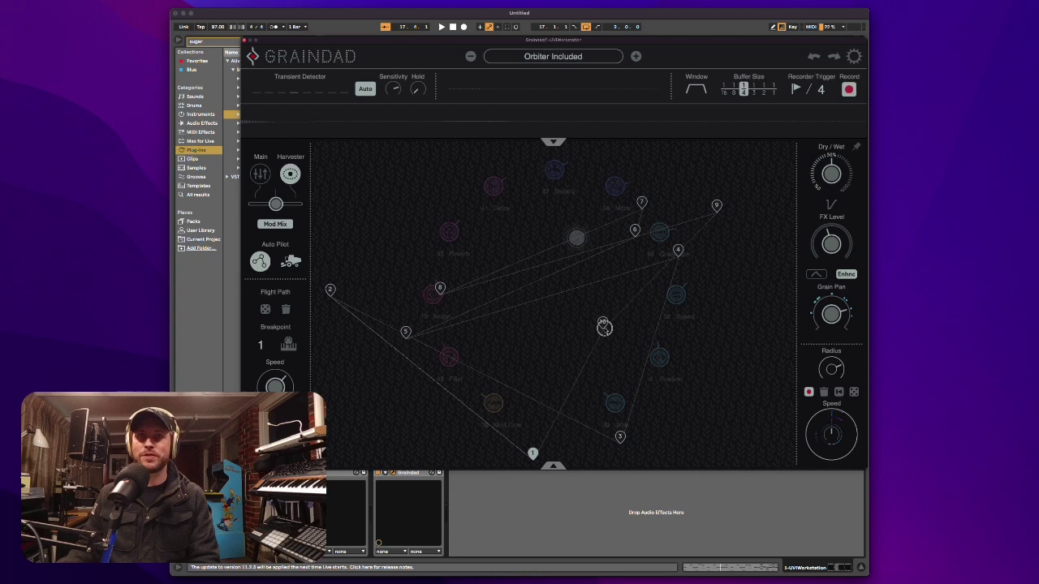
left_click(493, 363)
left_click_drag(494, 363, 530, 327)
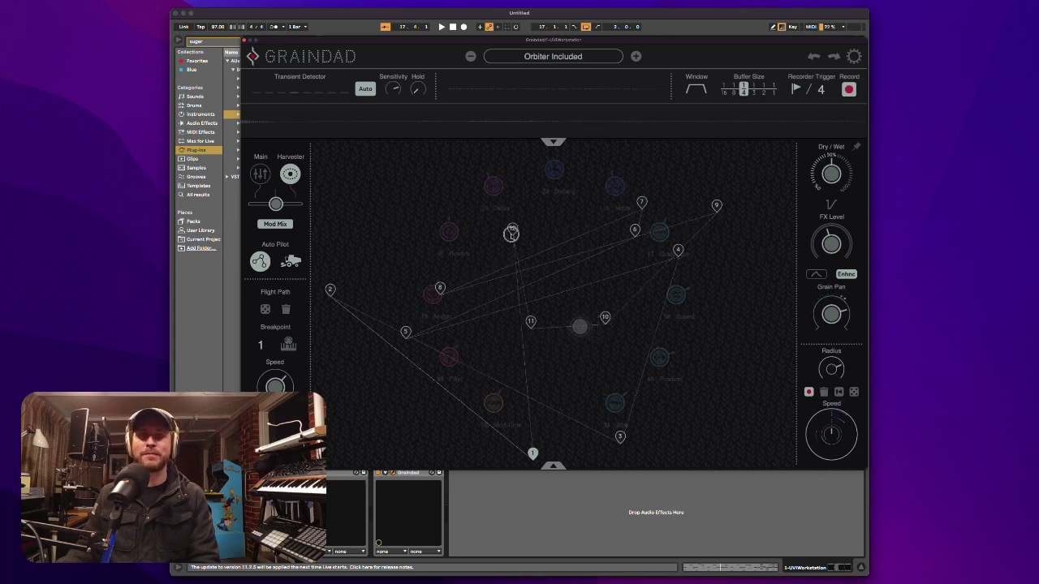
left_click(555, 177)
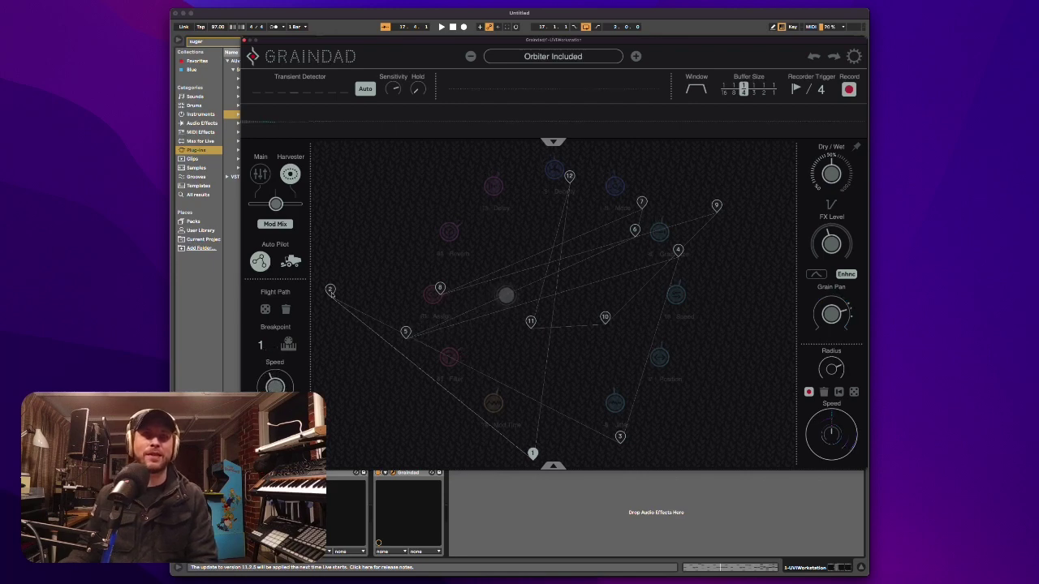
Load the RAY Filter Train Delay ORB preset from the Embrays Designs bank
left_click(538, 56)
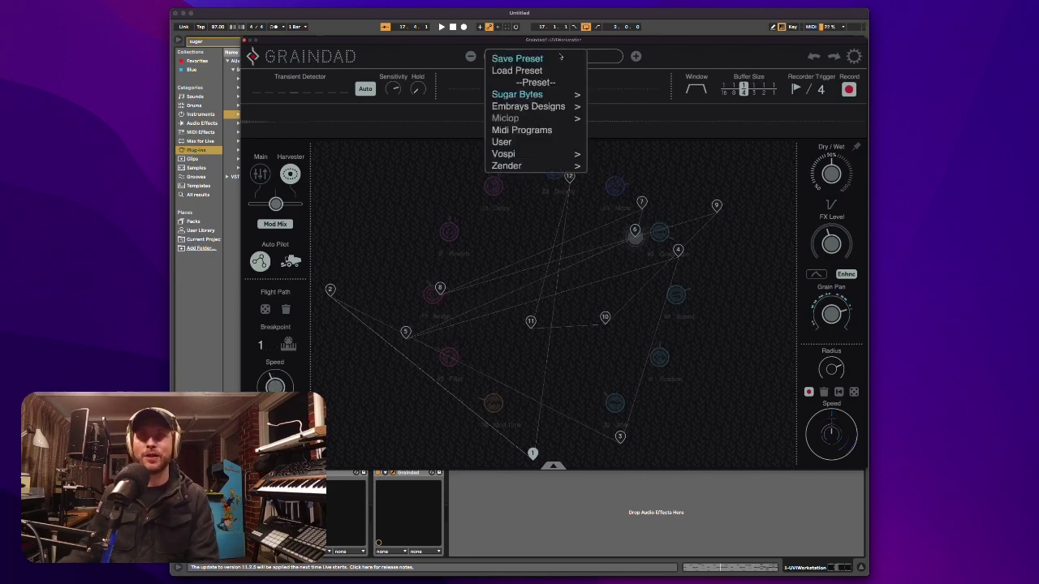
mouse_move(544, 97)
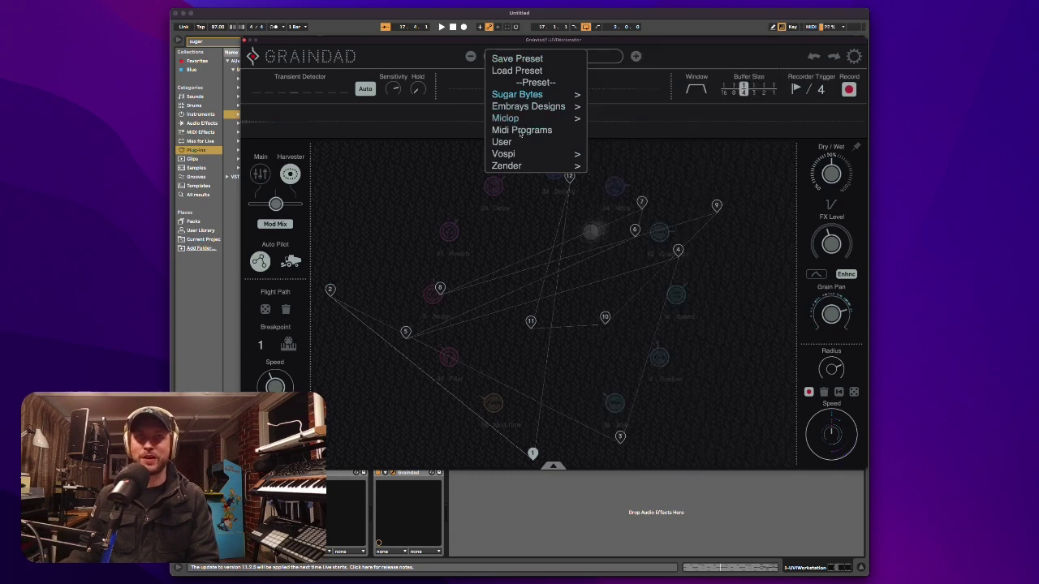
mouse_move(533, 121)
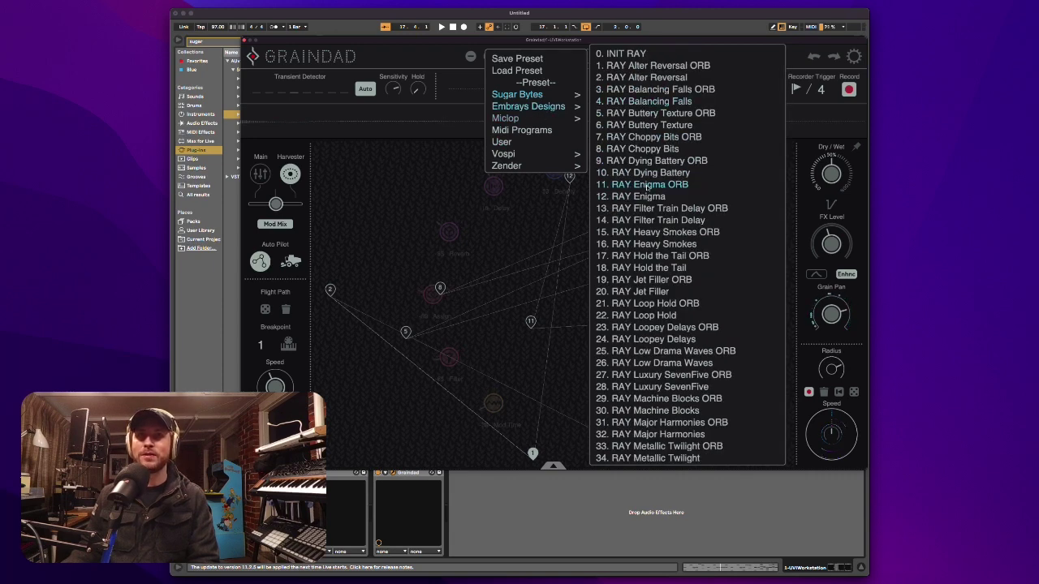
left_click(661, 211)
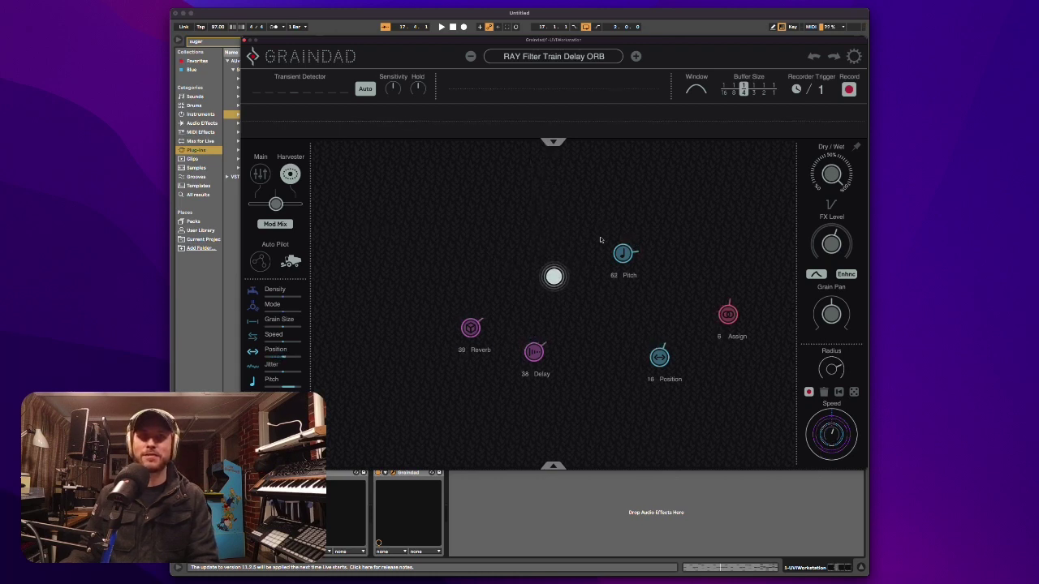
Expand and collapse the grain parameter controls and the sequencer and effects controls on the Harvester page
left_click(552, 142)
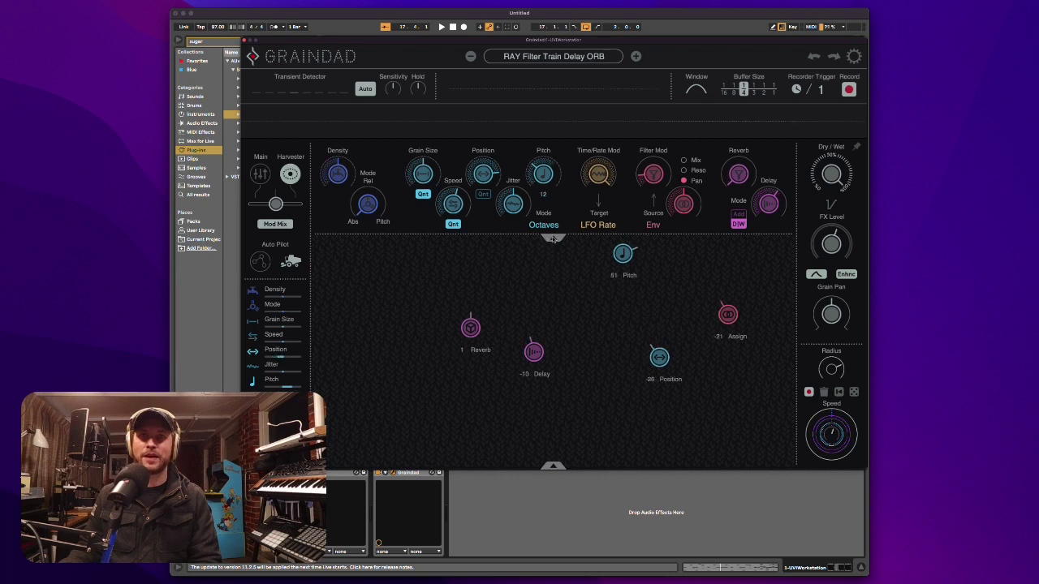
left_click(553, 239)
left_click(555, 143)
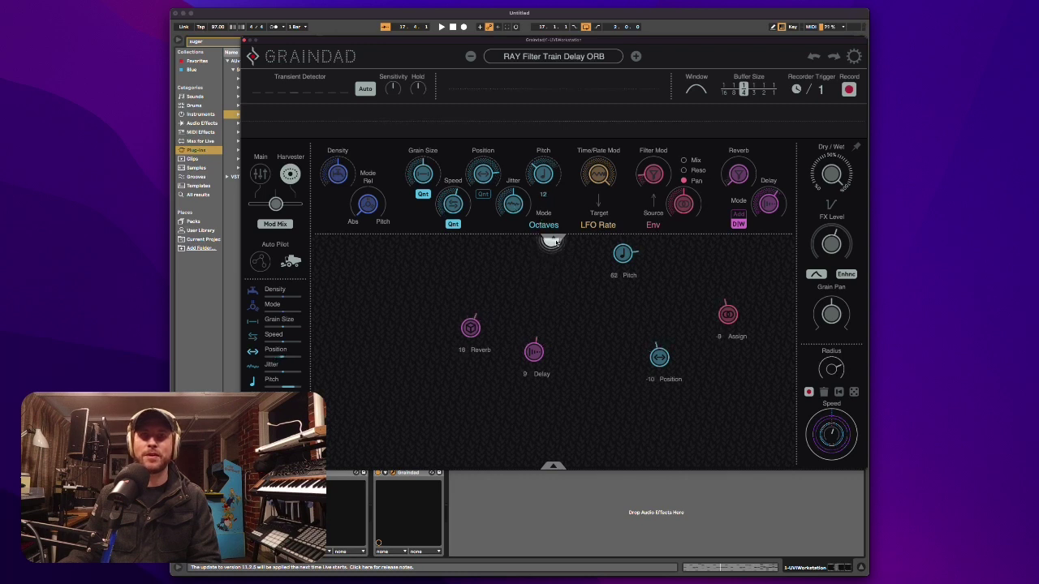
left_click(553, 238)
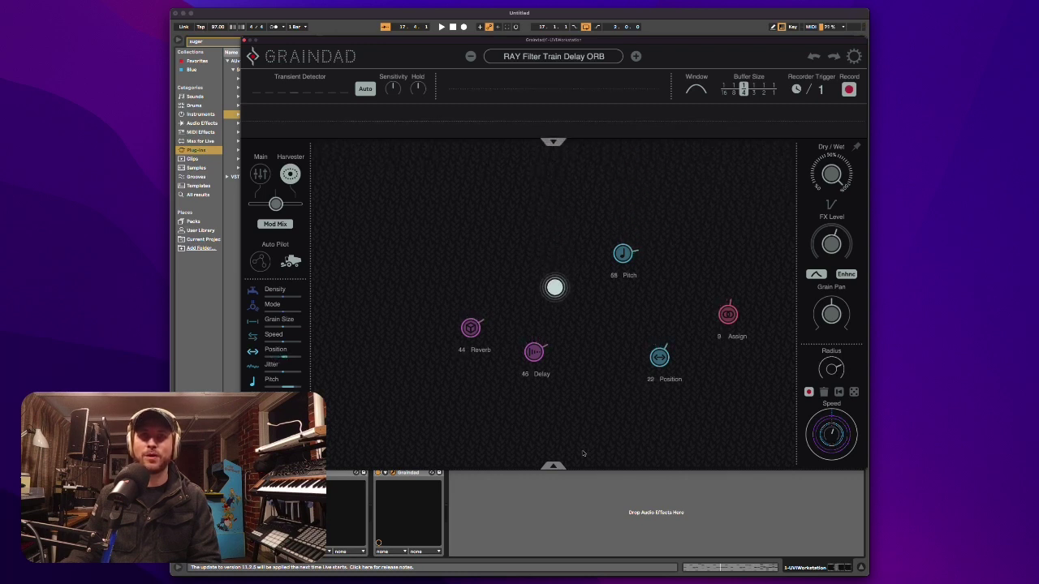
left_click(554, 467)
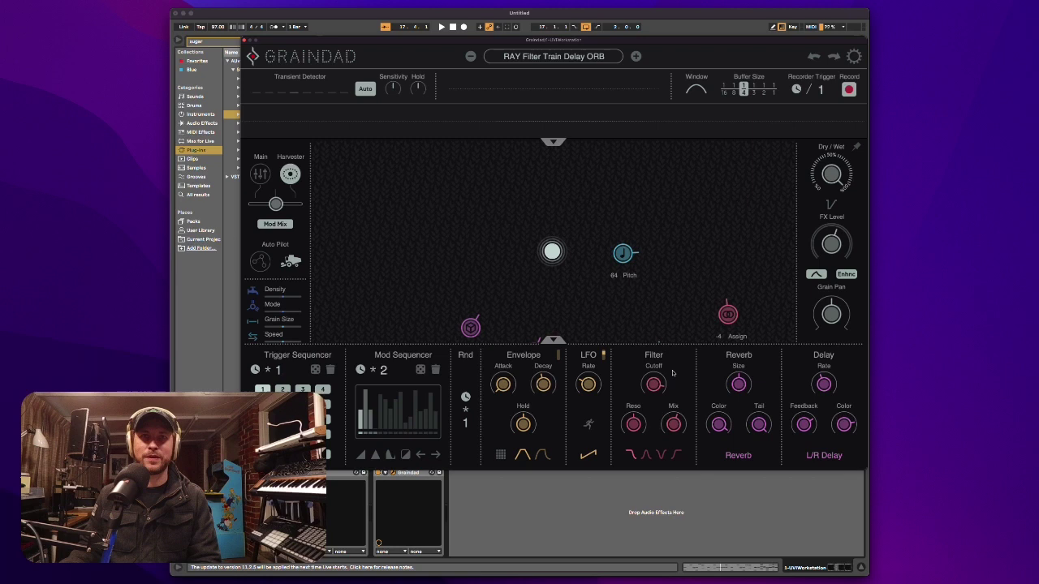
left_click(554, 341)
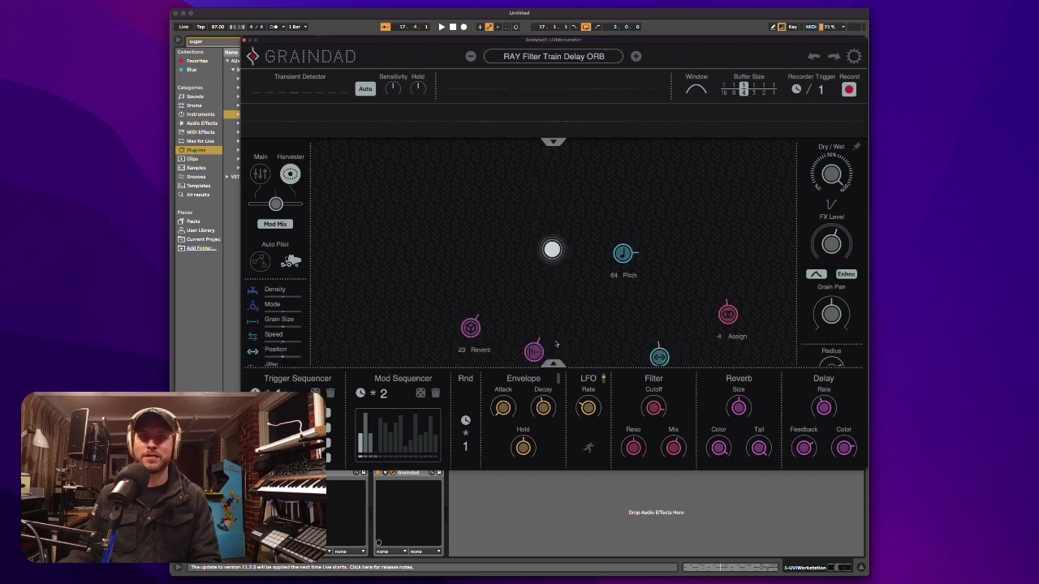
Play the loop through RAY Filter Train Delay ORB, stop it, and restart playback
key("space")
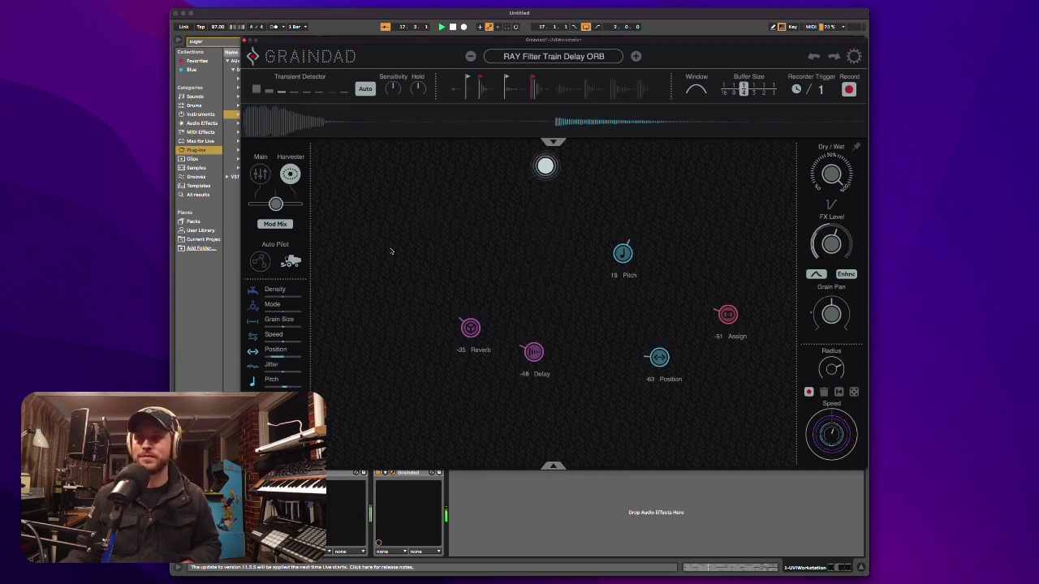
key("space")
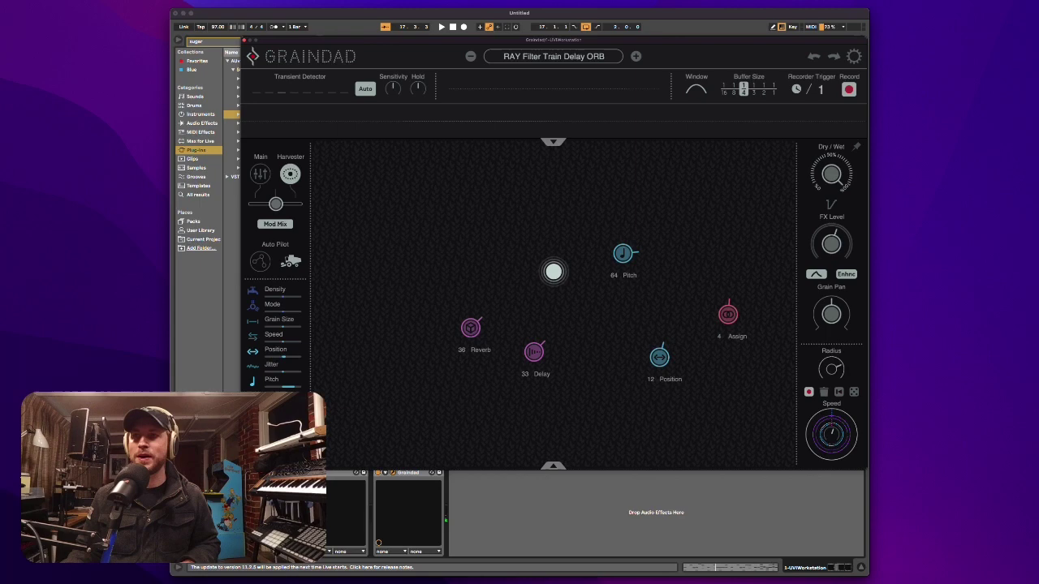
key("space")
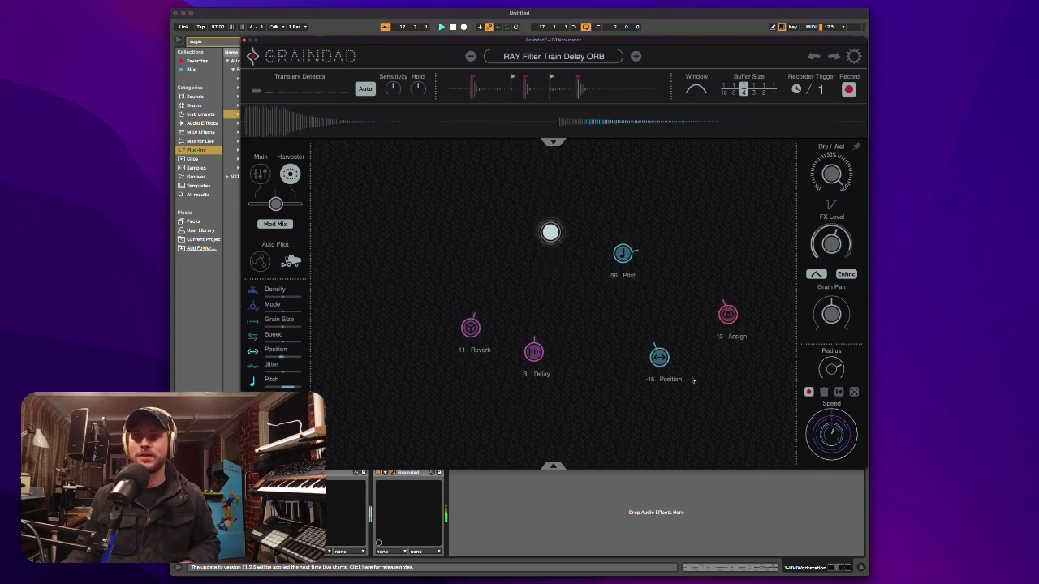
Audition RAY Filter Train Delay, check its Harvester page, and advance to the RAY Heavy Smokes ORB preset
left_click(636, 57)
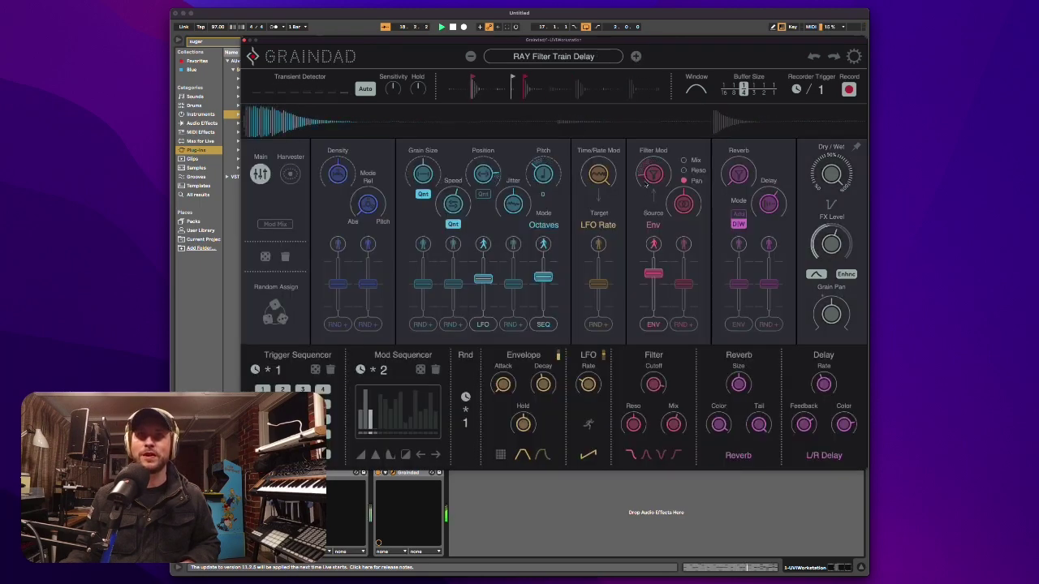
left_click(289, 174)
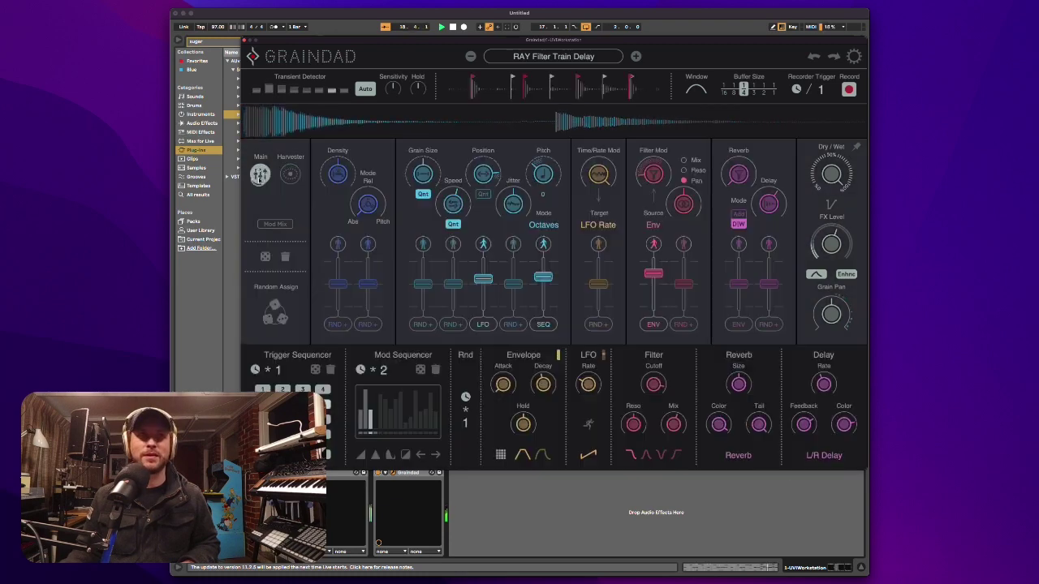
left_click(637, 56)
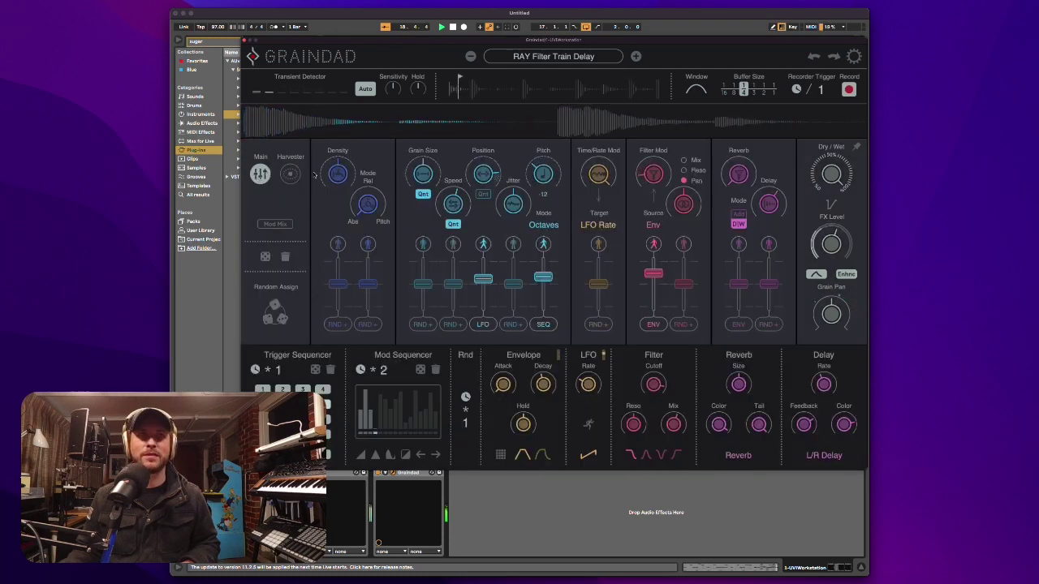
left_click(636, 56)
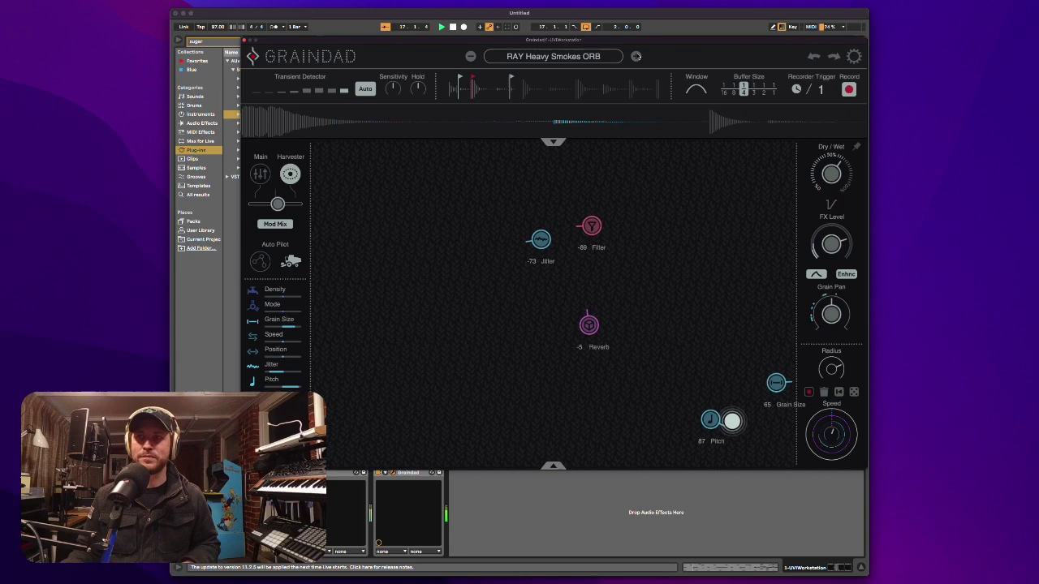
Audition the RAY Heavy Smokes, RAY Hold the Tail ORB and RAY Hold the Tail presets, and advance to RAY Jet Filler ORB
left_click(636, 56)
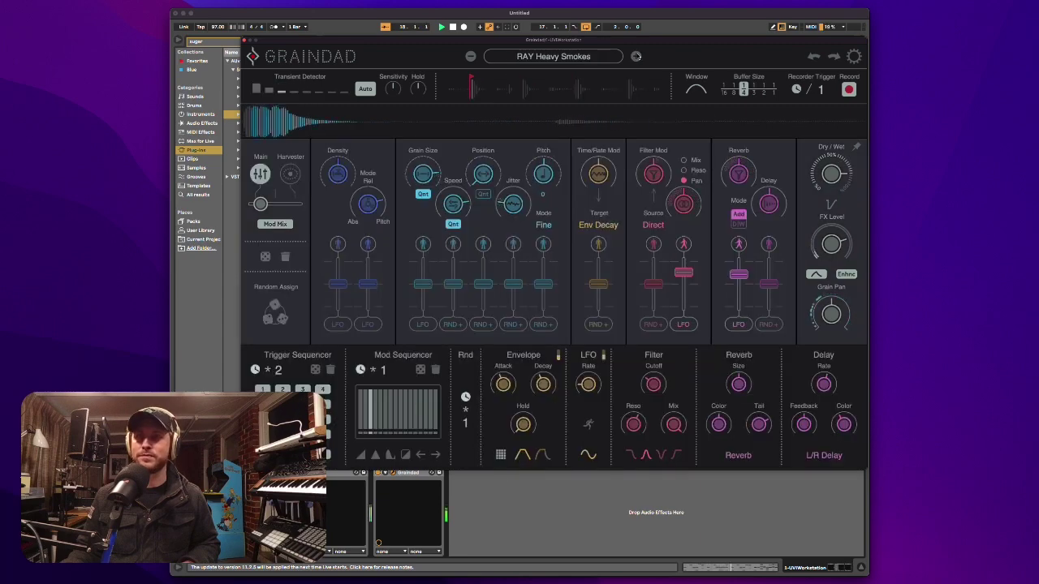
left_click(636, 56)
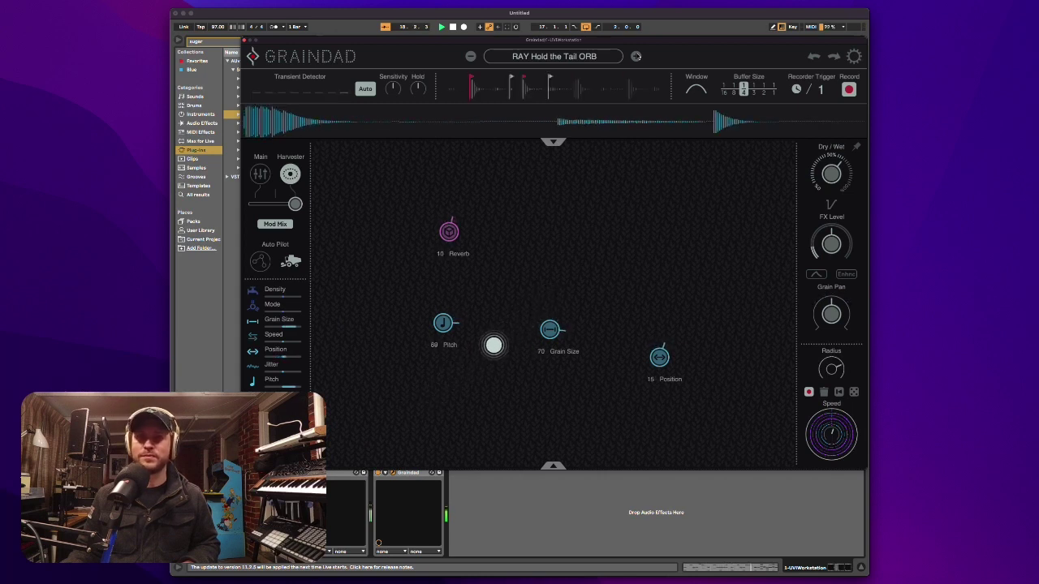
left_click(636, 56)
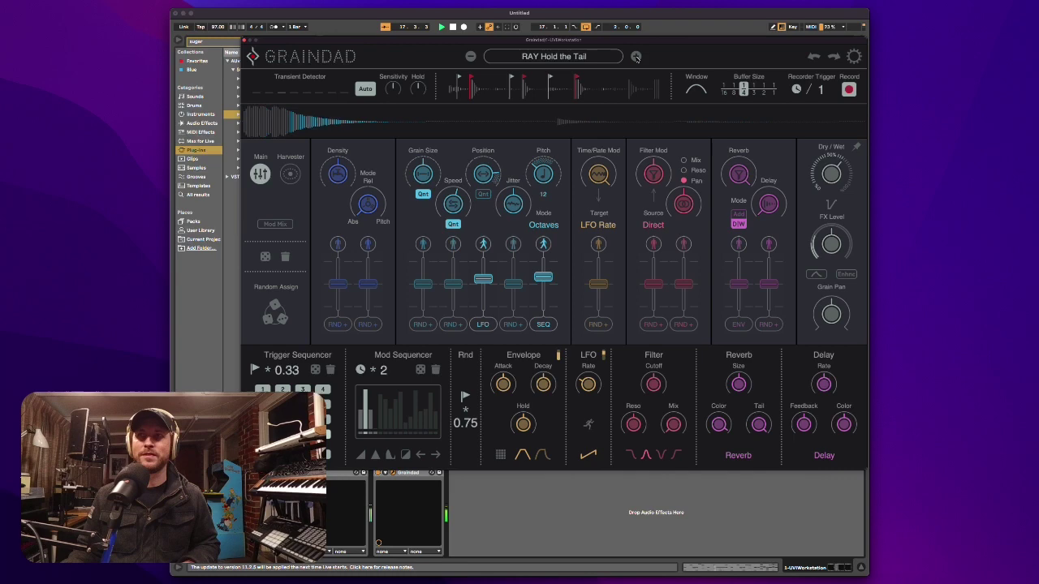
left_click(636, 56)
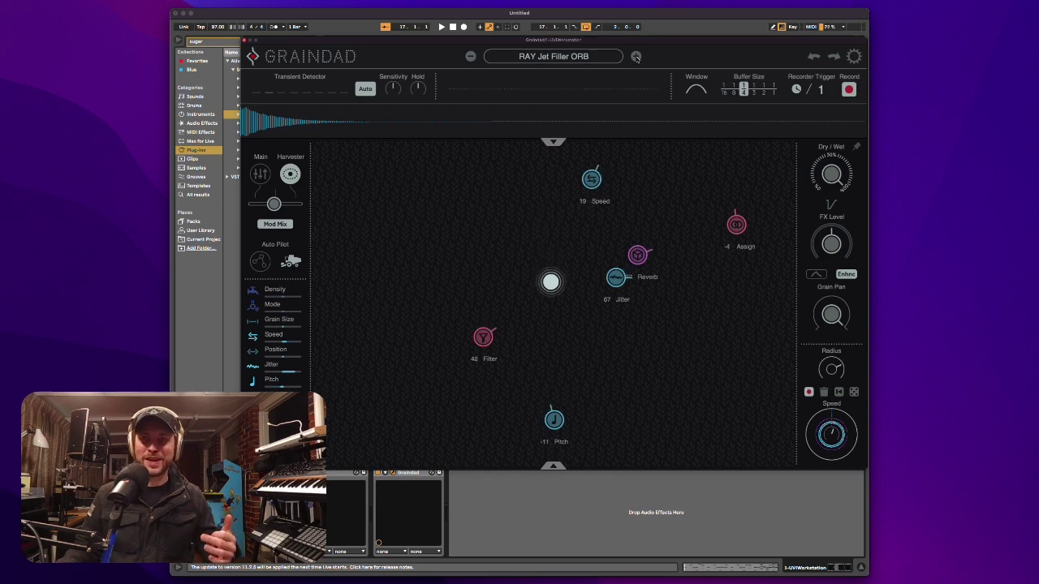
Play the loop through RAY Jet Filler ORB and advance through the presets to RAY Loop Hold ORB
key("space")
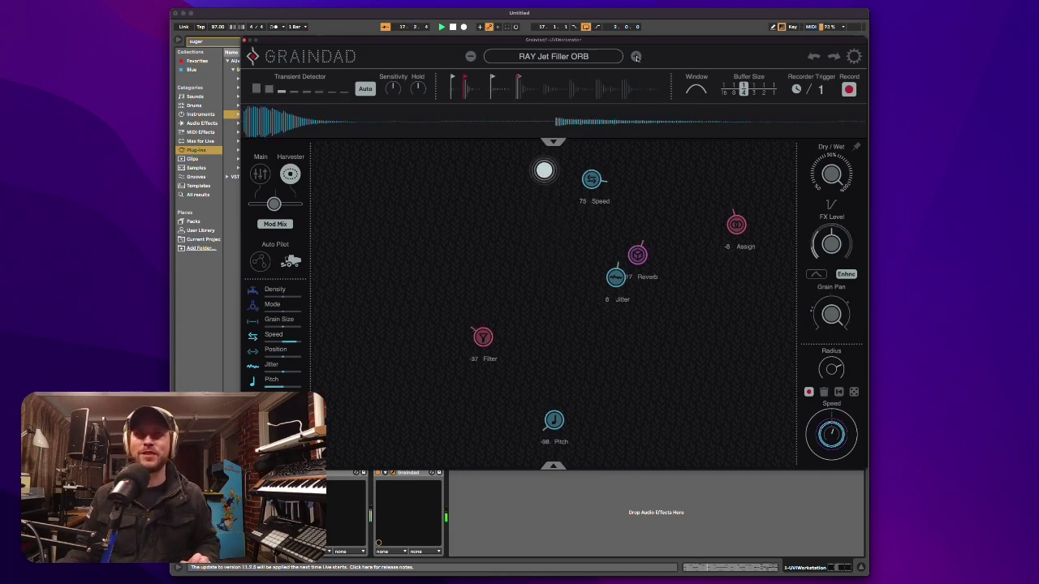
left_click(637, 56)
left_click(638, 56)
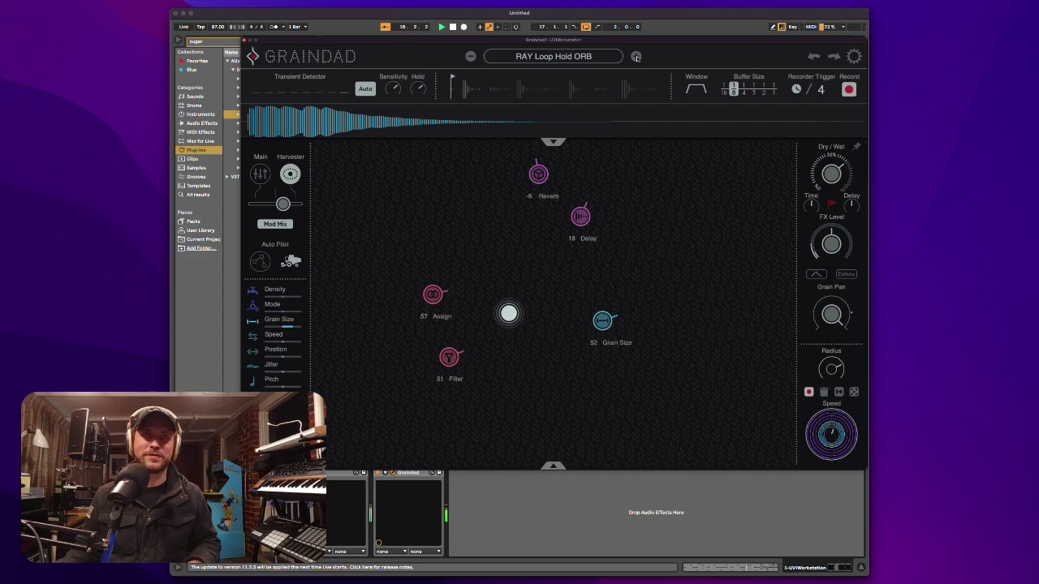
Load the RAY Loop Hold preset and switch off the curve-shaped option beside Enhnc below the FX Level
left_click(637, 56)
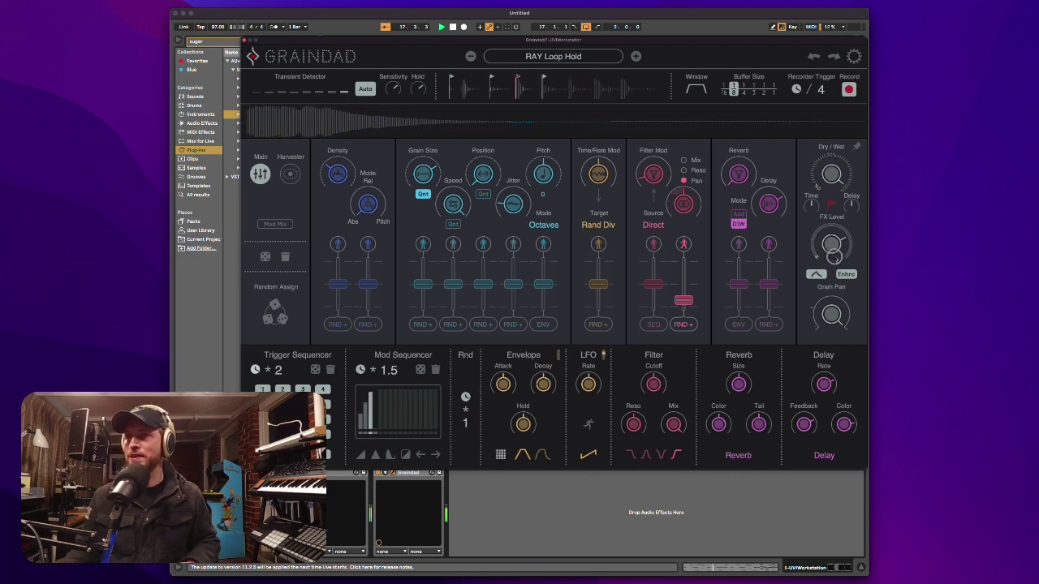
left_click(817, 275)
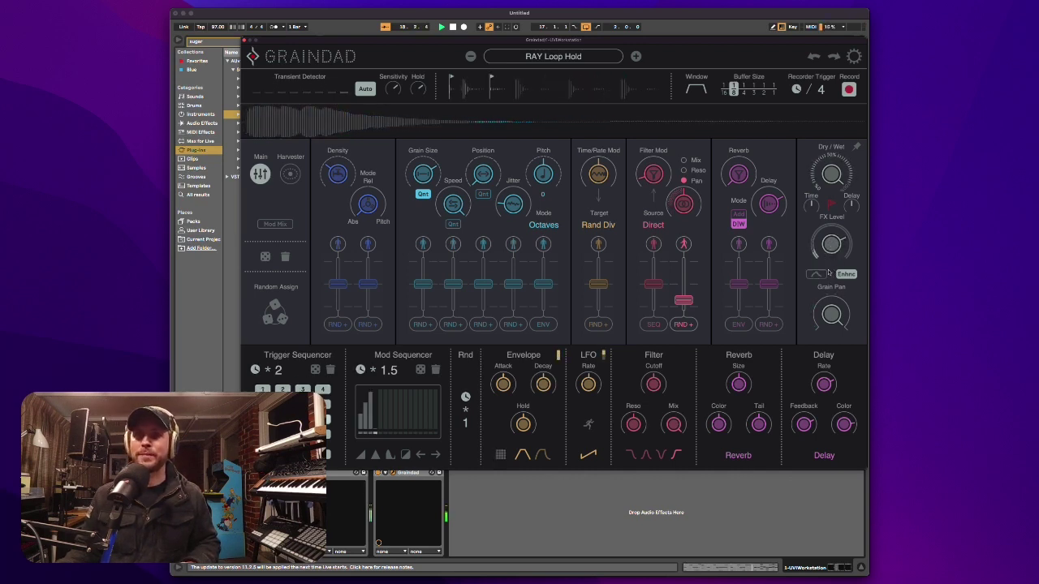